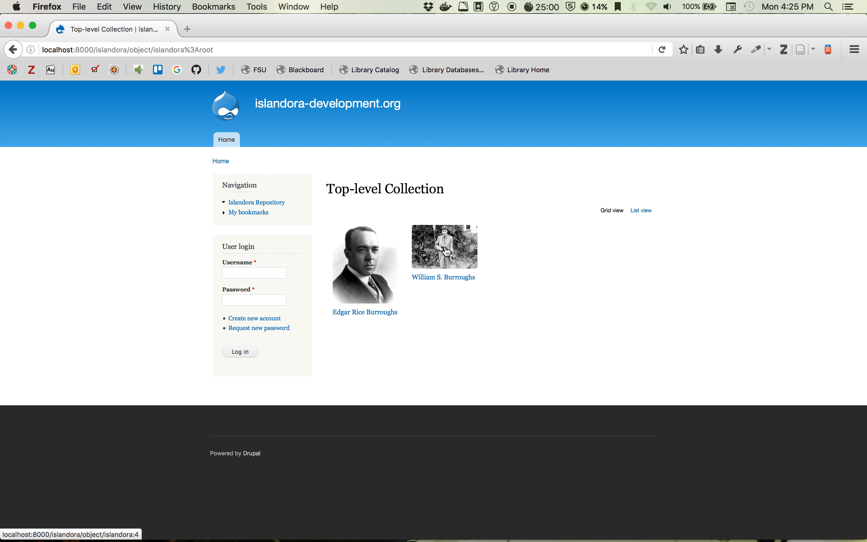
pyautogui.click(373, 312)
pyautogui.scroll(-2, 605, 365)
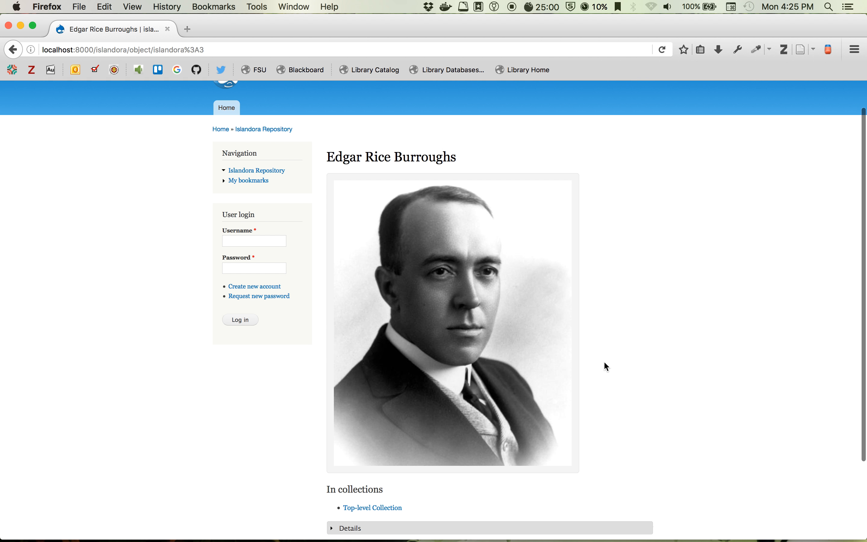
pyautogui.scroll(-2, 605, 365)
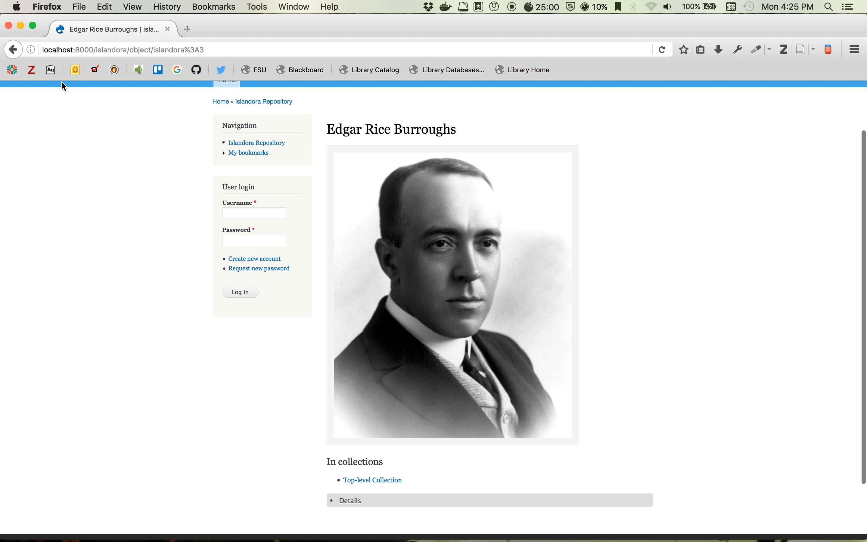
pyautogui.click(13, 49)
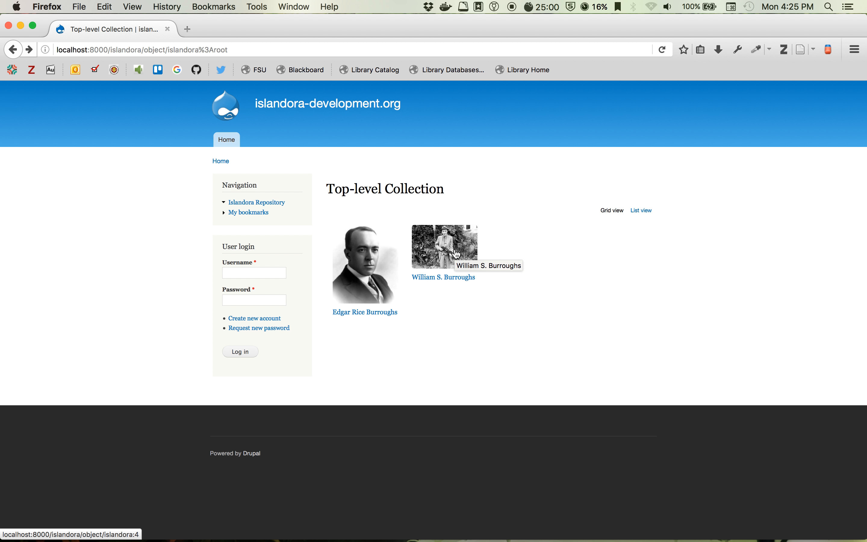
# - Open the William S. Burroughs object and its 'Register for access to Burroughs Estate materials' form
pyautogui.click(456, 254)
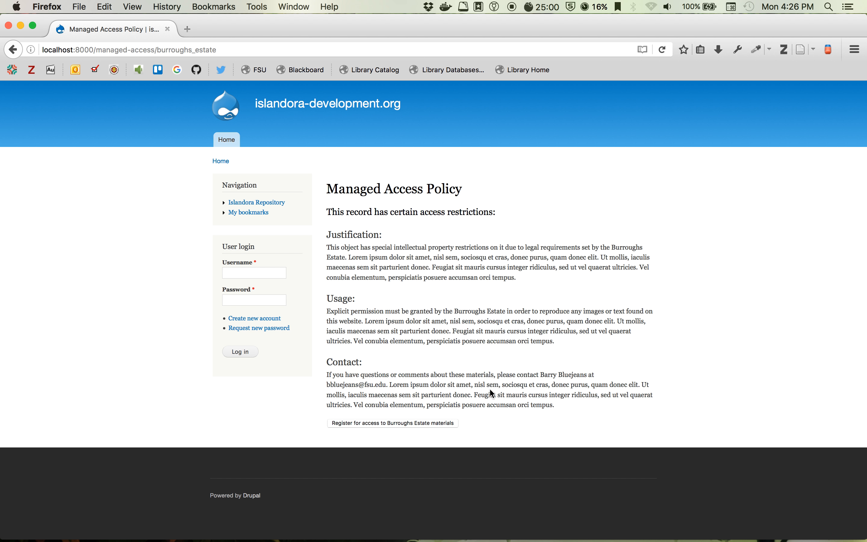
pyautogui.click(414, 427)
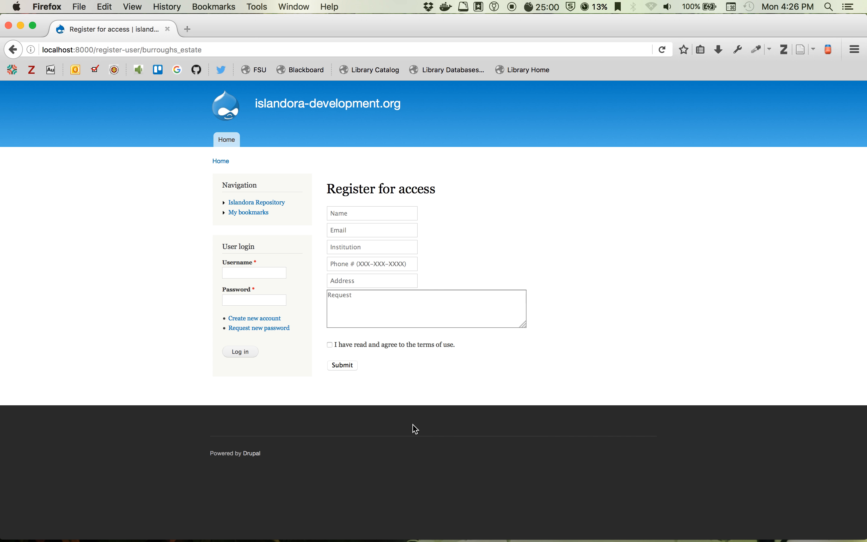
# - Enter the registrant's full name, e-mail address, institution FSU and phone number
pyautogui.click(362, 215)
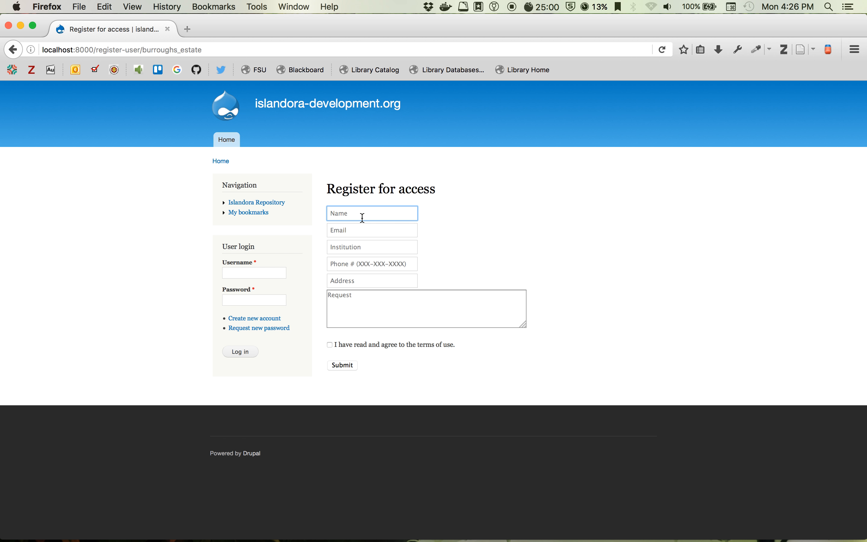
pyautogui.press('Tab')
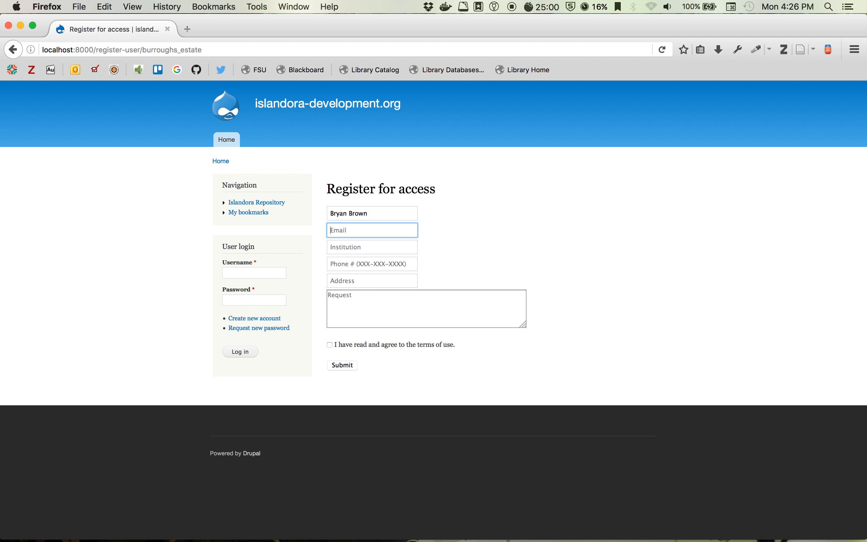
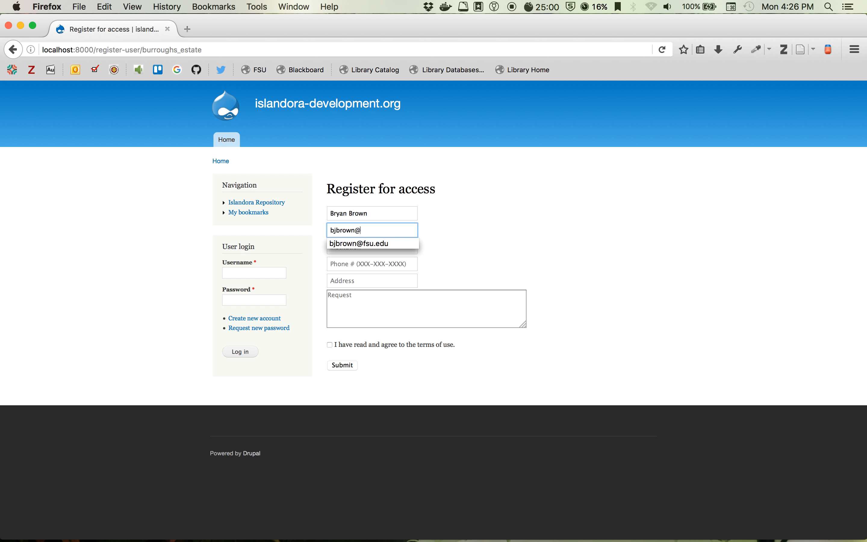
pyautogui.press('Tab')
pyautogui.write('FSU')
pyautogui.press('Tab')
pyautogui.write('888')
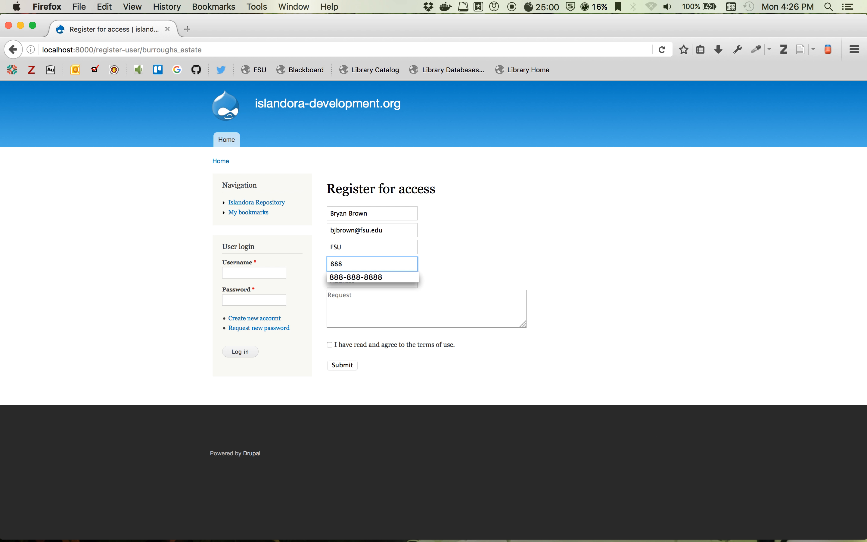
pyautogui.write('-888-8888')
# - Add the postal address and request 'I want to see these objects!', accept the terms, and submit
pyautogui.press('Tab')
pyautogui.write('888 Fake St.')
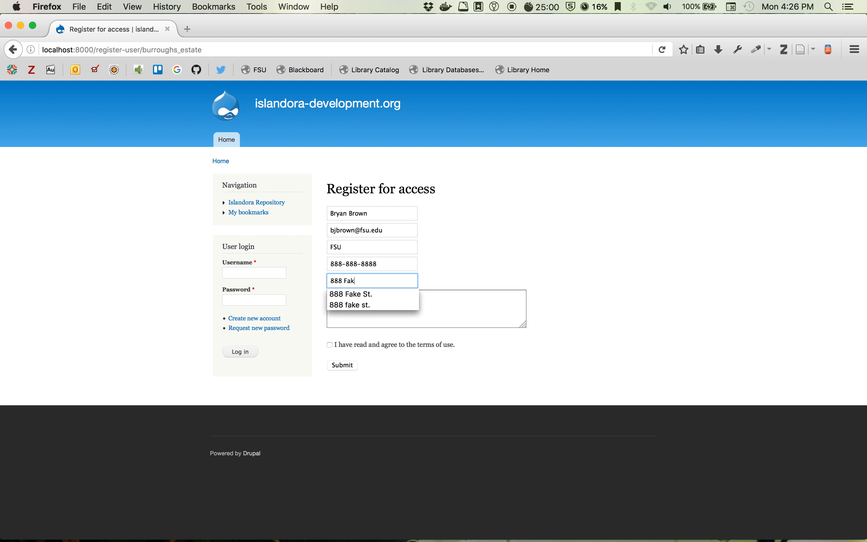
pyautogui.press('Tab')
pyautogui.write('I want ')
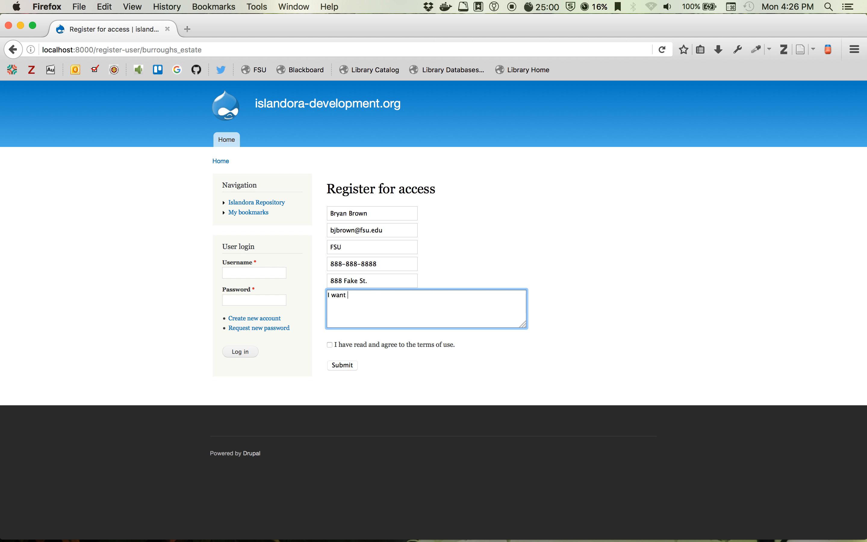
pyautogui.write('to see these objects!')
pyautogui.click(330, 345)
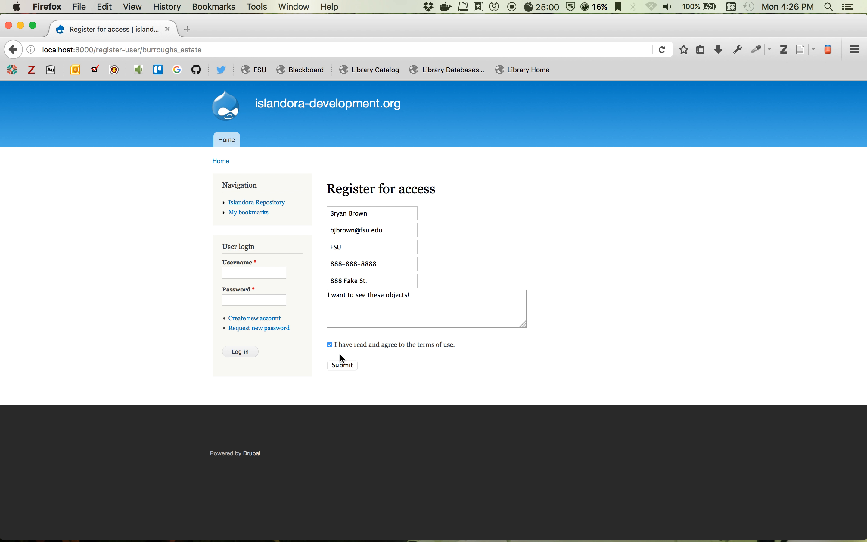
pyautogui.click(340, 365)
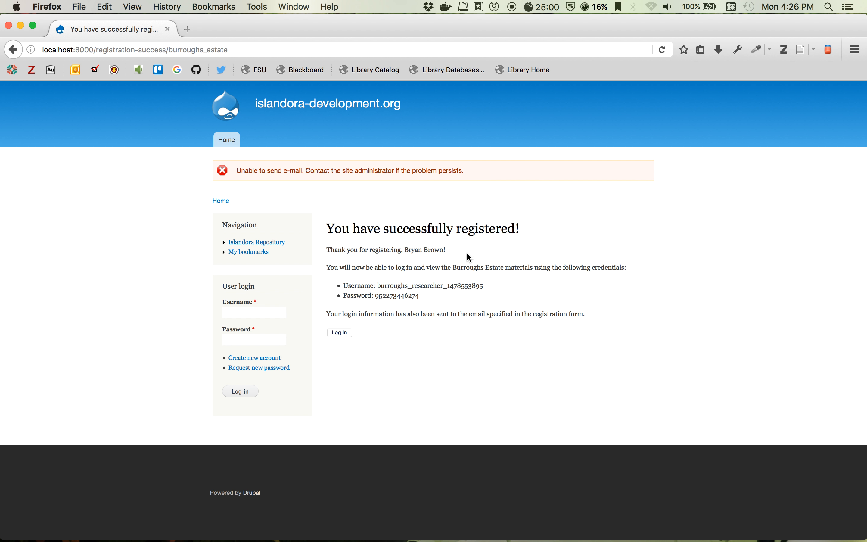
# - Open the login page in a new tab and paste the issued username into it
pyautogui.rightClick(345, 339)
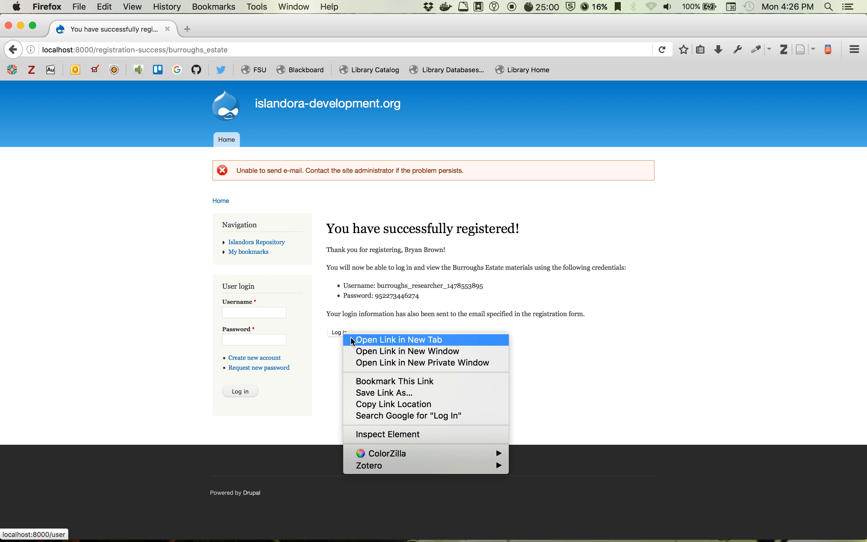
pyautogui.click(348, 339)
pyautogui.moveTo(377, 286); pyautogui.dragTo(488, 291)
pyautogui.press('super+c')
pyautogui.click(222, 29)
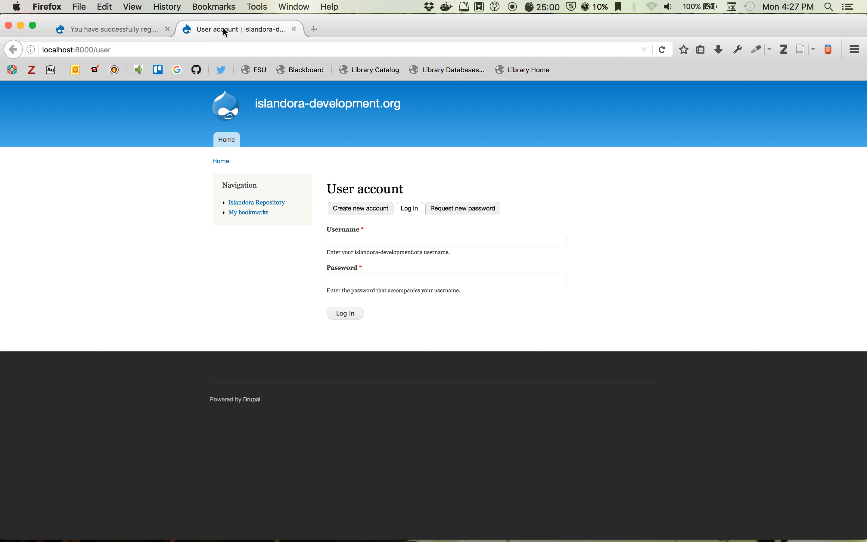
pyautogui.click(390, 244)
pyautogui.press('super+v')
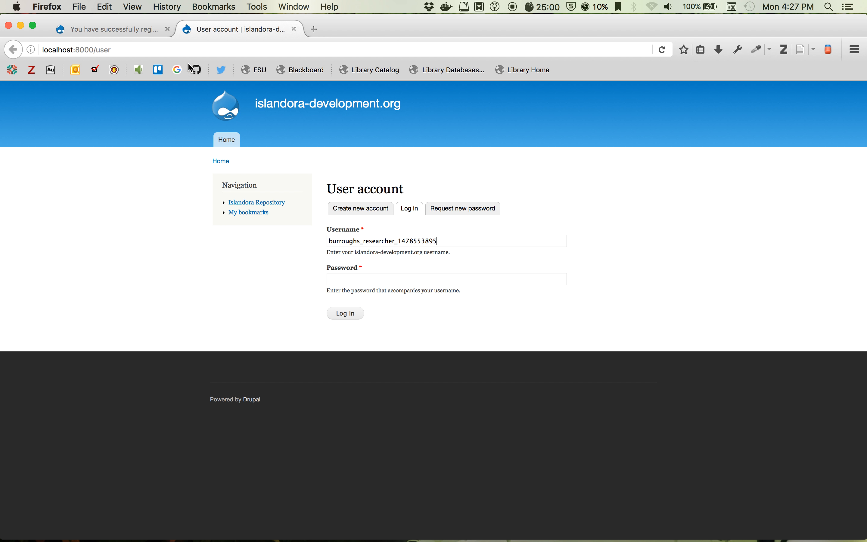
# - Copy the issued password into the login form and log in
pyautogui.click(130, 29)
pyautogui.moveTo(375, 296); pyautogui.dragTo(432, 301)
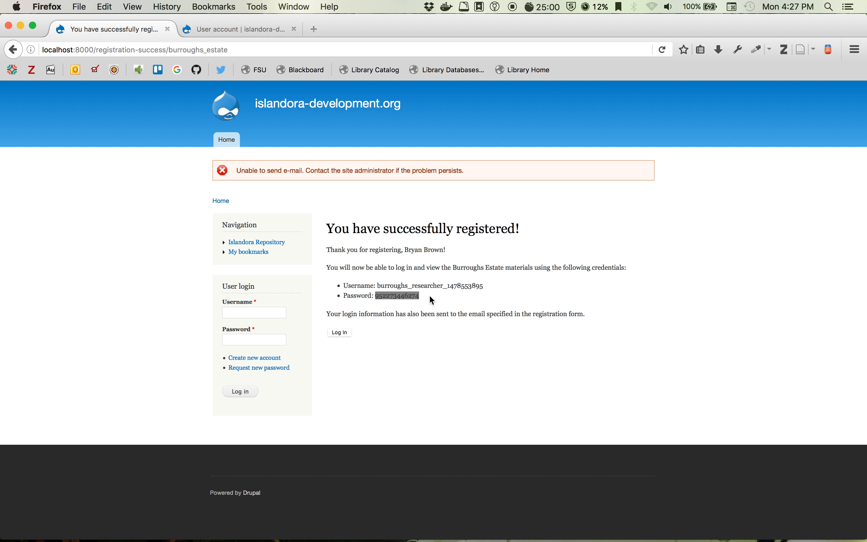
pyautogui.click(252, 29)
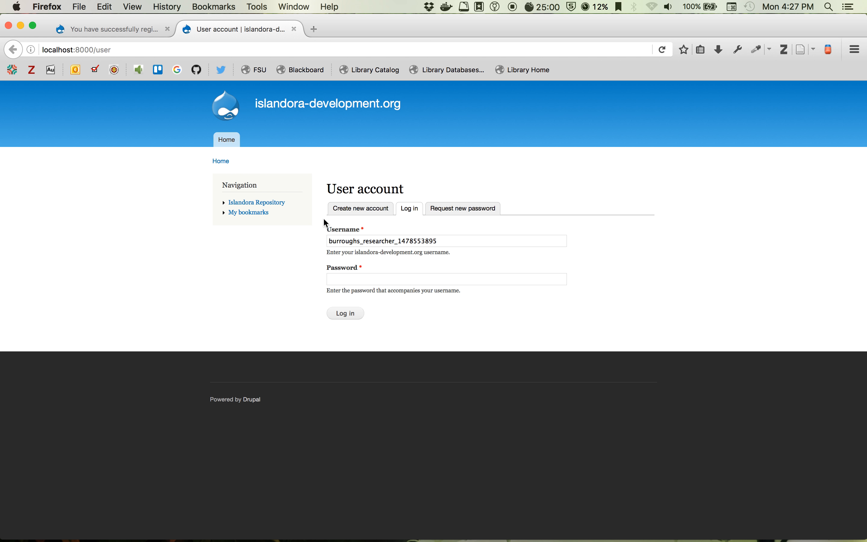
pyautogui.click(340, 278)
pyautogui.press('super+v')
pyautogui.click(346, 314)
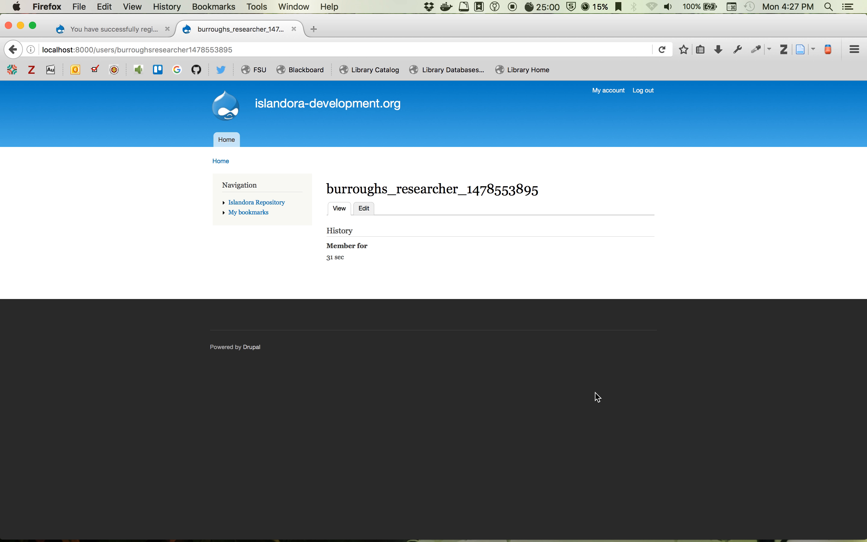
# - Open William S. Burroughs from the Top-level Collection as the researcher, then as administrator
pyautogui.click(357, 105)
pyautogui.click(276, 191)
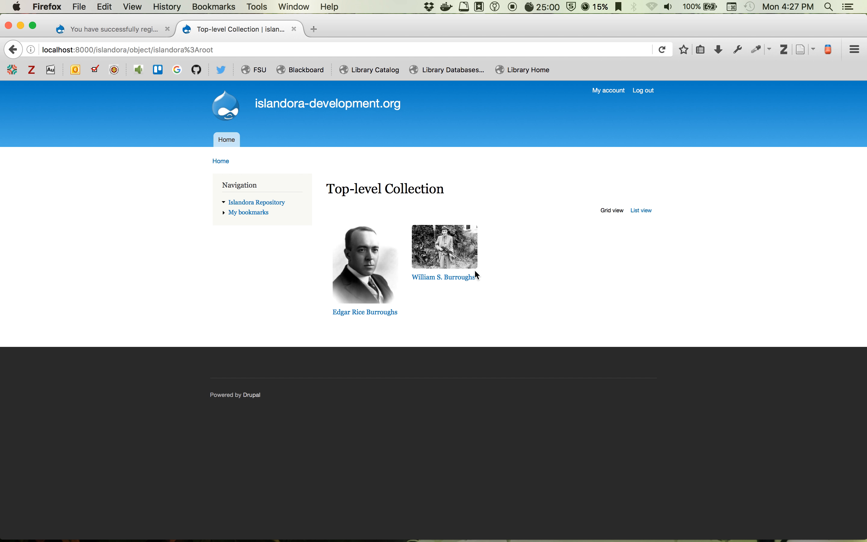
pyautogui.click(433, 258)
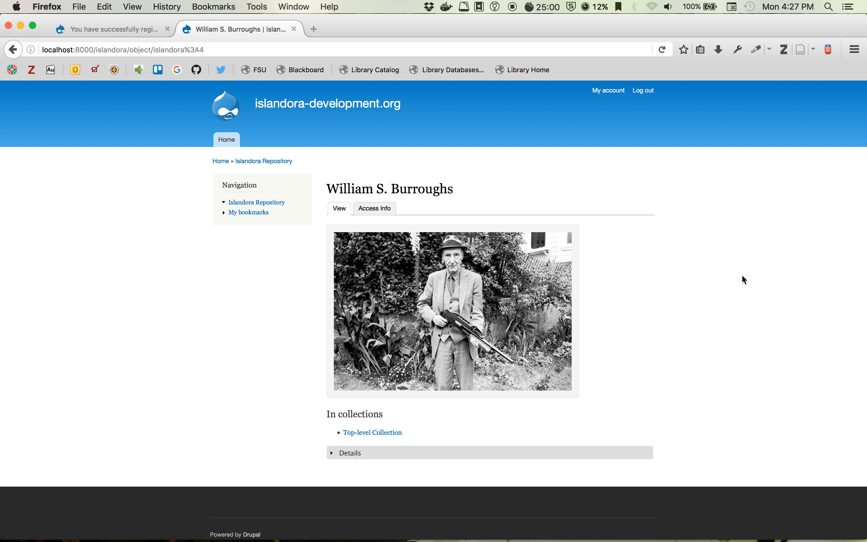
pyautogui.click(512, 7)
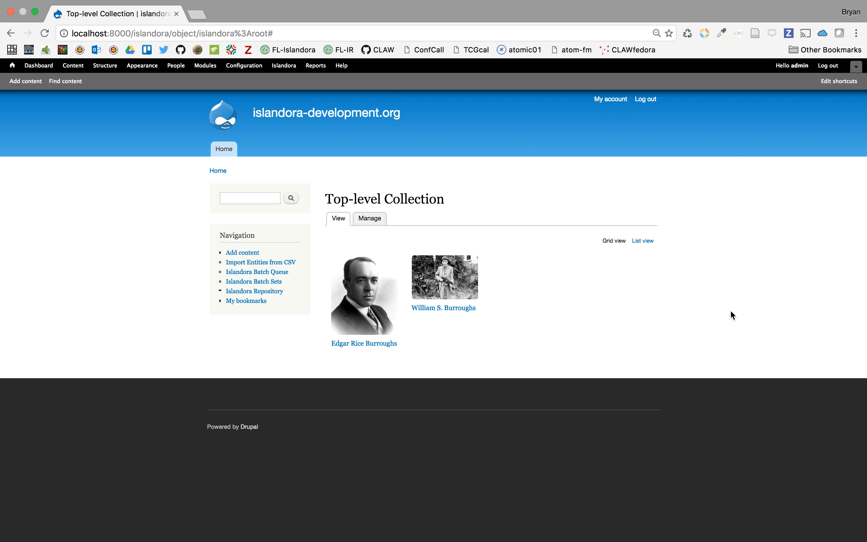
pyautogui.click(465, 282)
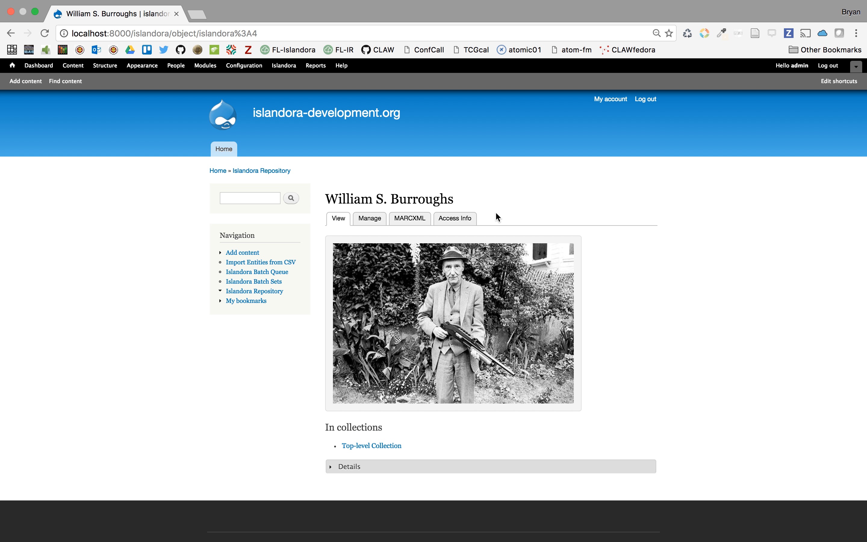
# - Show the Access Info tab of the William S. Burroughs object
pyautogui.click(469, 222)
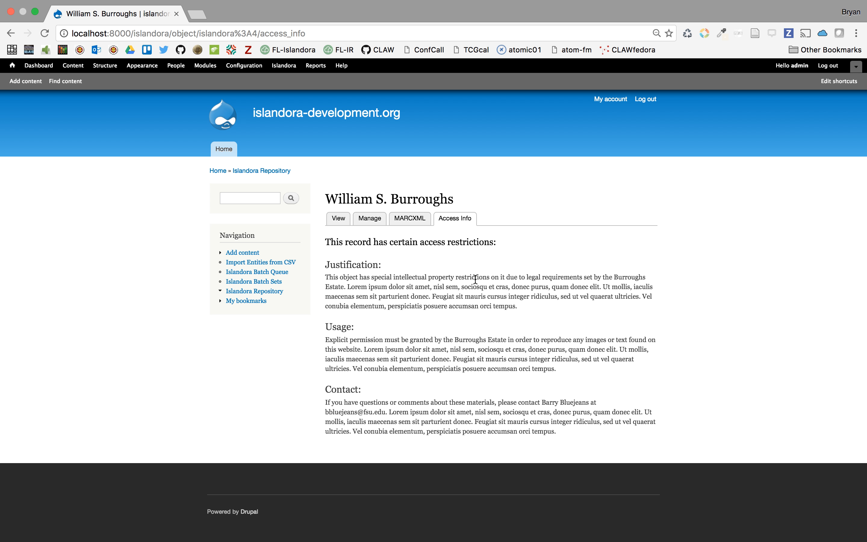
# - Go to Islandora Utility Modules > Managed Access and browse its Objects, Users and Profiles lists
pyautogui.click(284, 69)
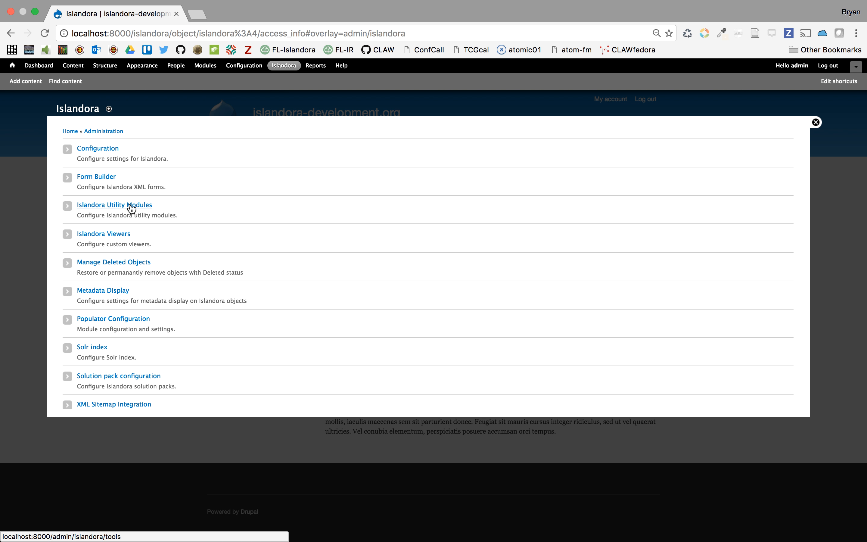
pyautogui.click(132, 205)
pyautogui.scroll(-3, 281, 342)
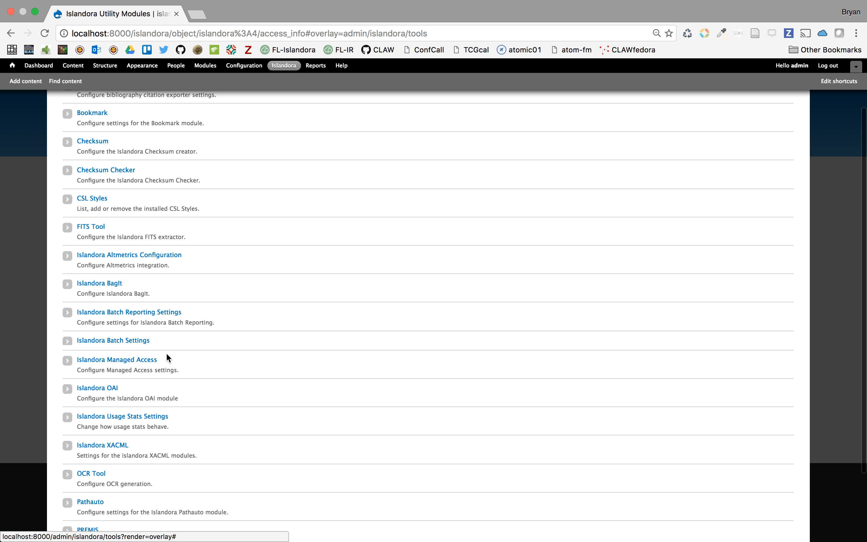
pyautogui.click(143, 360)
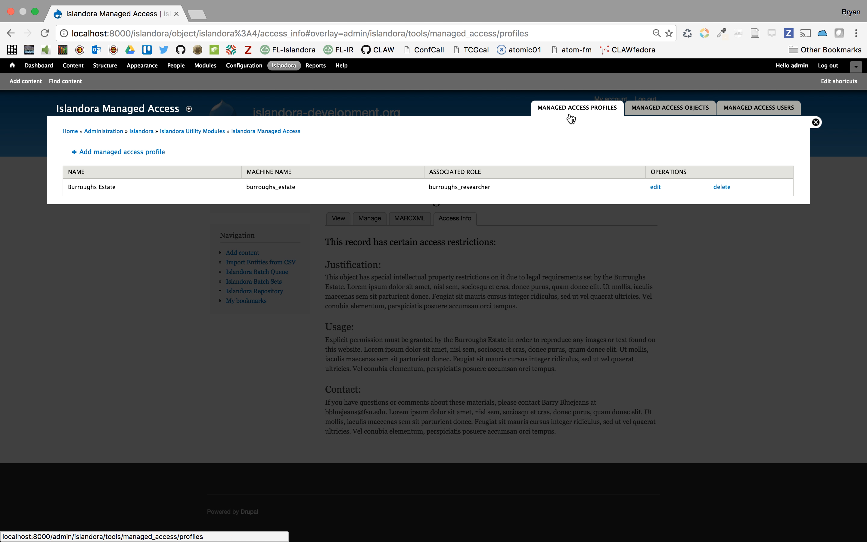
pyautogui.click(665, 115)
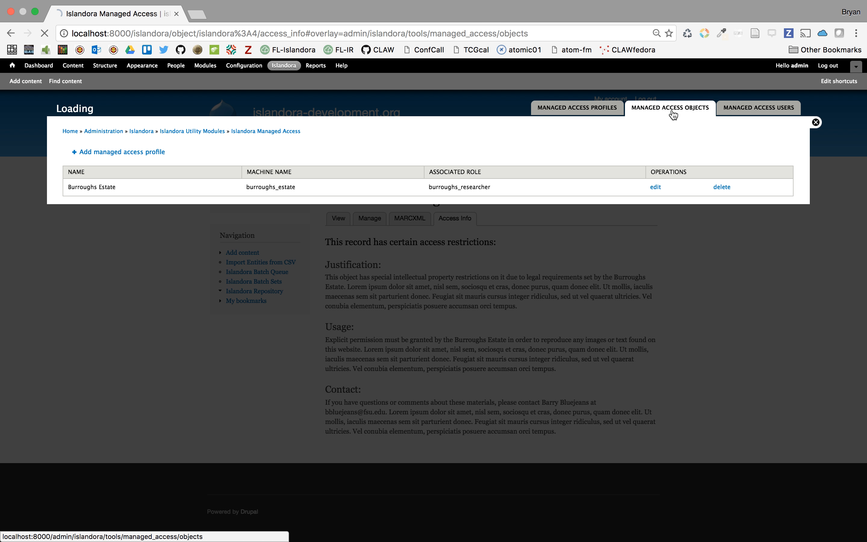
pyautogui.click(755, 115)
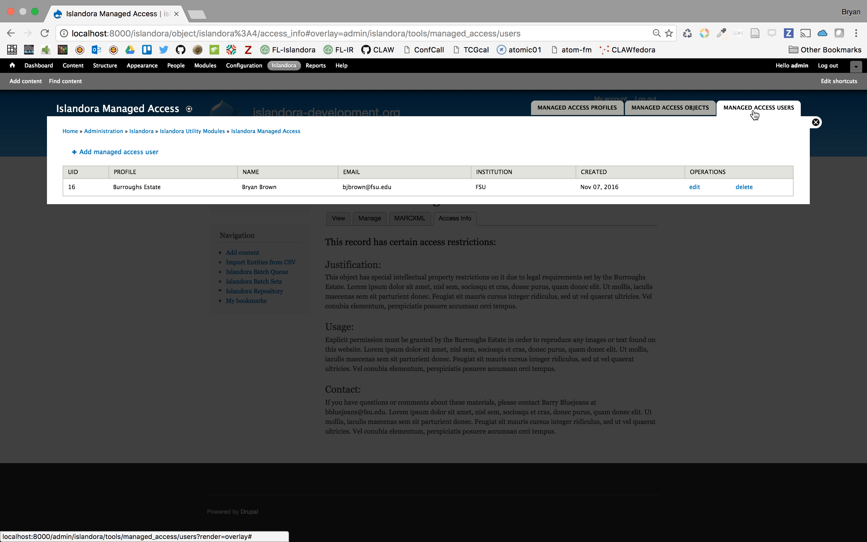
pyautogui.click(593, 117)
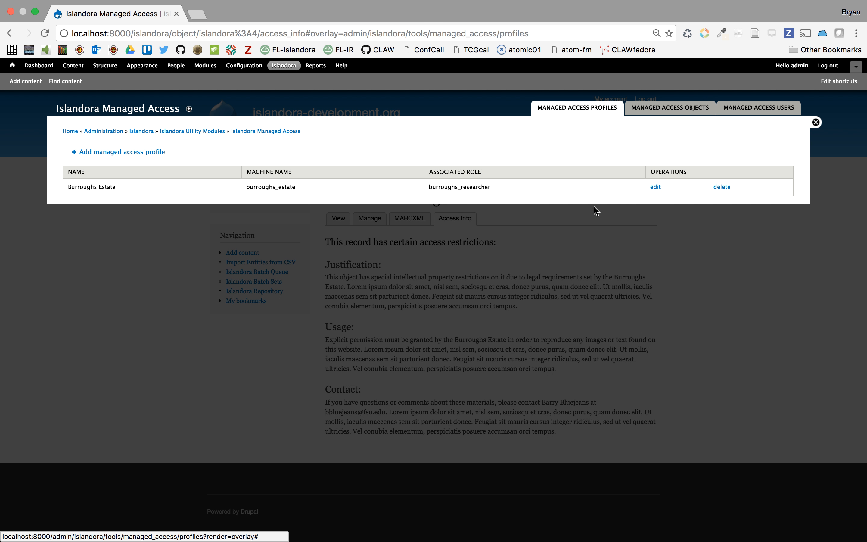
pyautogui.click(657, 188)
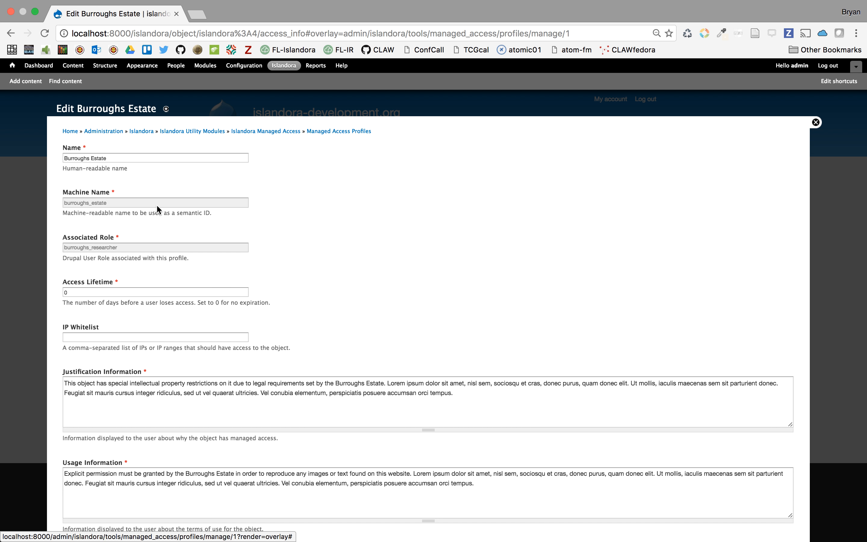
pyautogui.scroll(-2, 157, 207)
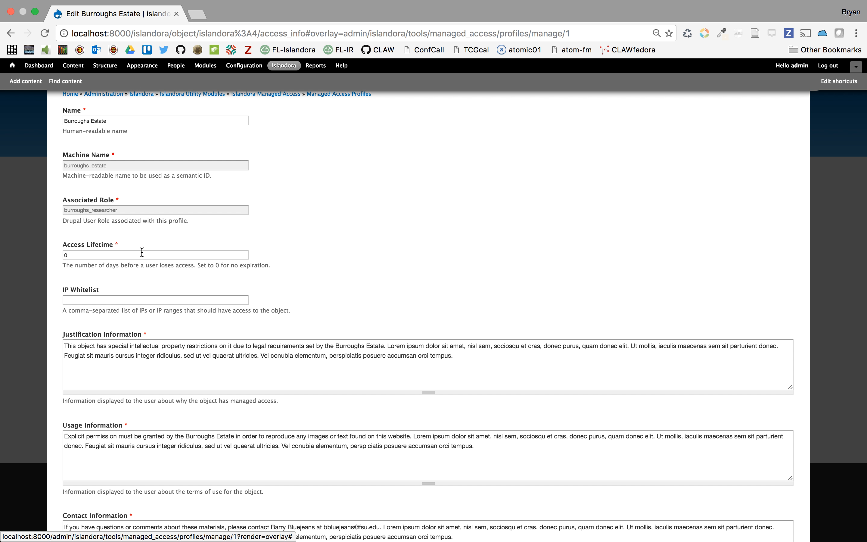
pyautogui.click(240, 300)
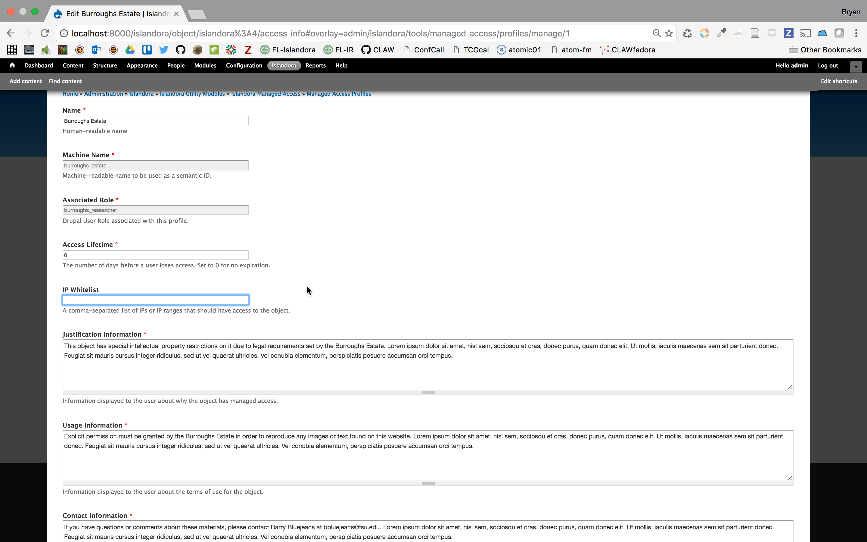
pyautogui.scroll(-3, 307, 287)
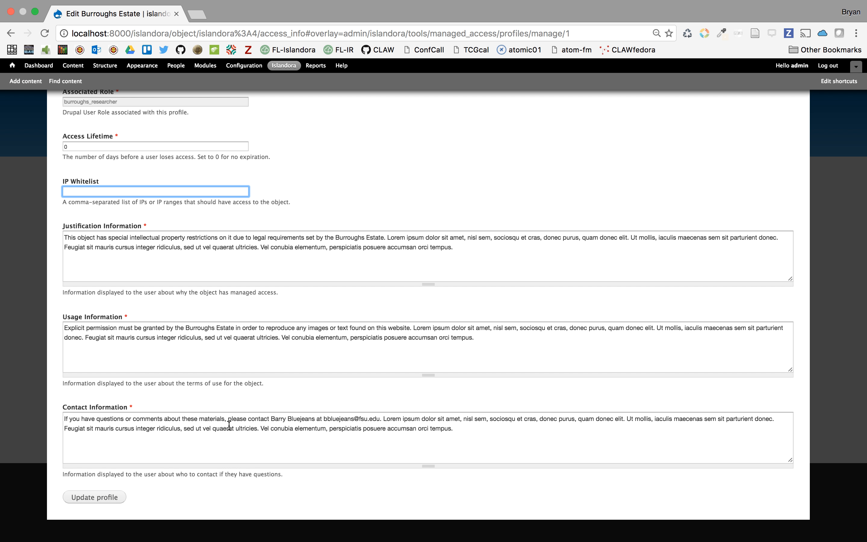
pyautogui.scroll(5, 681, 237)
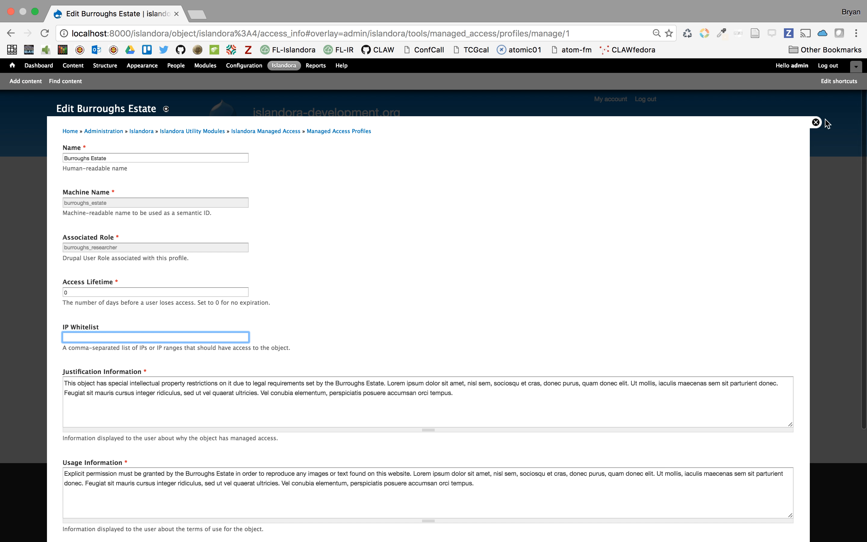
pyautogui.click(352, 131)
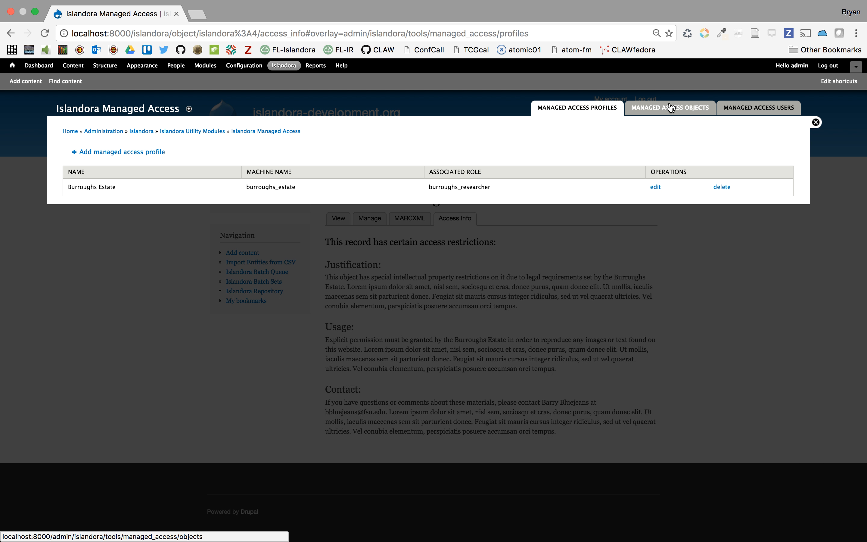
# - Inspect the edit page for islandora:4 in Managed Access Objects, then return to the list
pyautogui.click(670, 107)
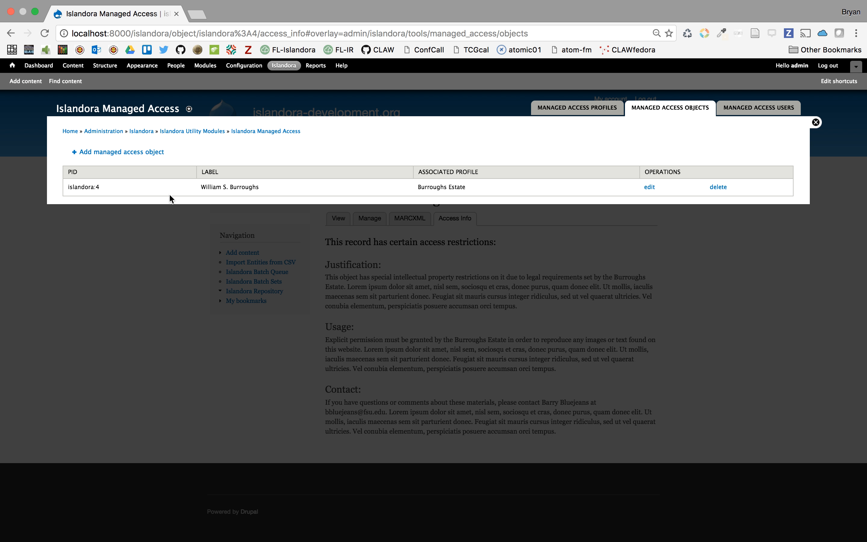
pyautogui.click(649, 186)
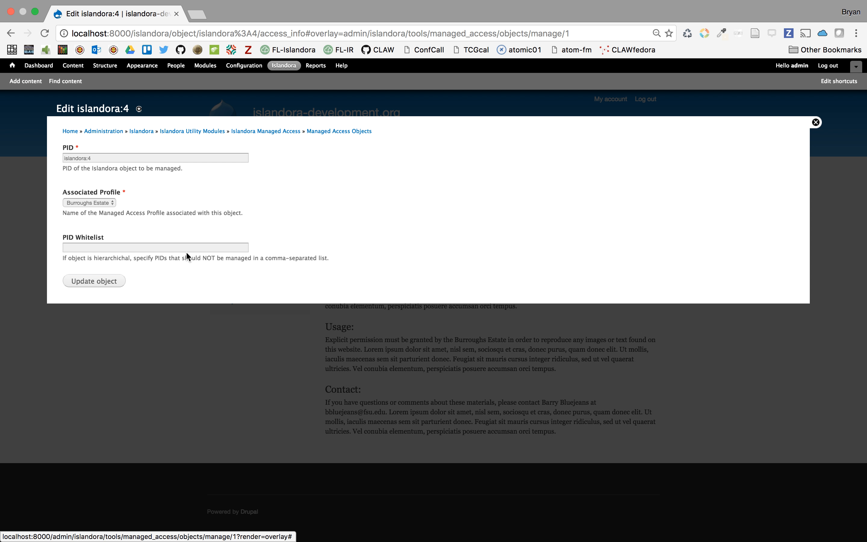
pyautogui.click(357, 132)
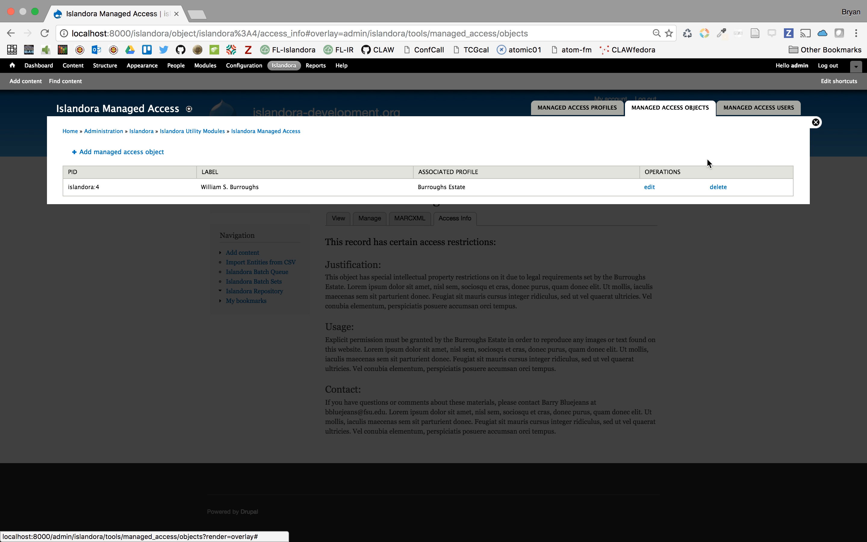
# - Show the Managed Access Users list with user 16 under Burroughs Estate
pyautogui.click(765, 114)
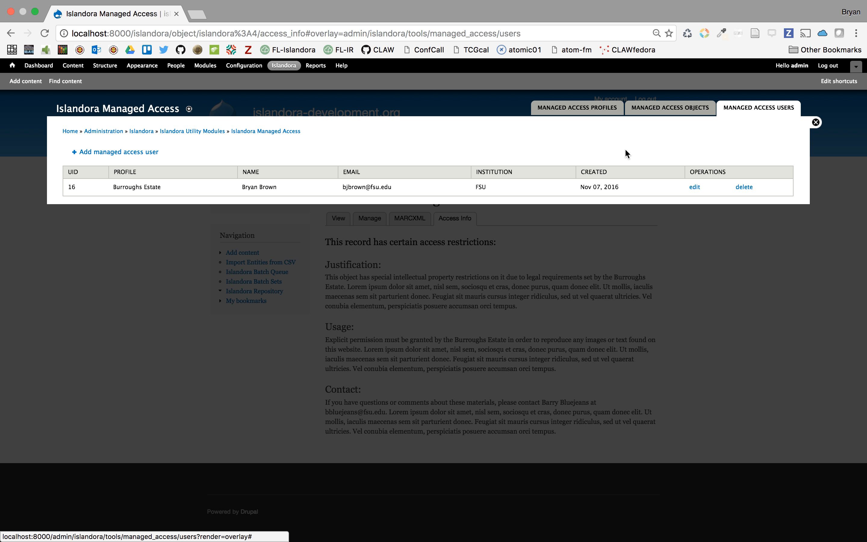
pyautogui.click(750, 114)
# - Delete Managed Access user 16 and confirm the removal
pyautogui.click(745, 188)
pyautogui.click(88, 163)
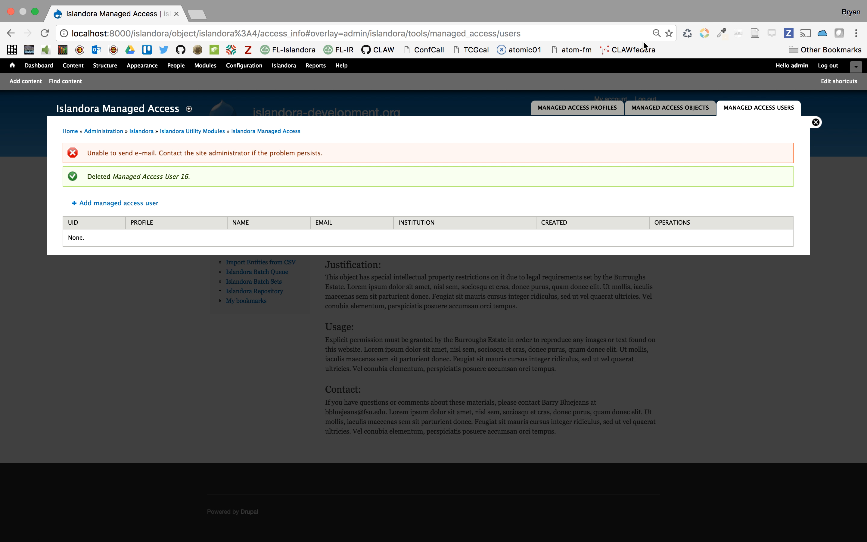
pyautogui.moveTo(653, 0)
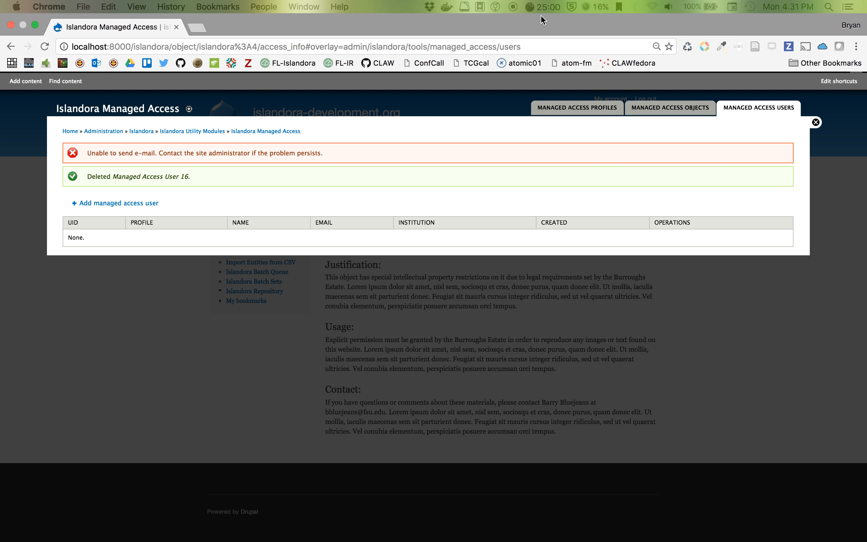